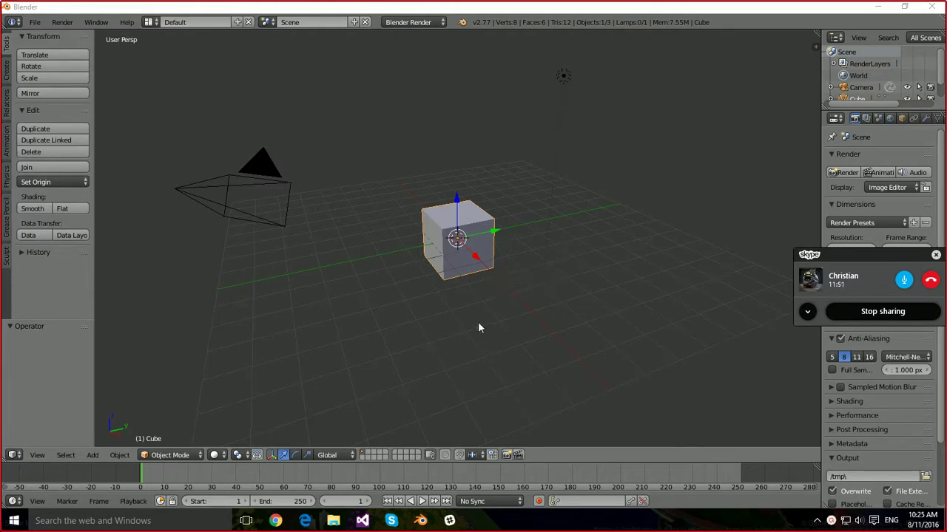
# Inspect the default cube and its scene from several distances and viewing angles
pyautogui.scroll(2, 478, 326)
pyautogui.scroll(-4, 478, 325)
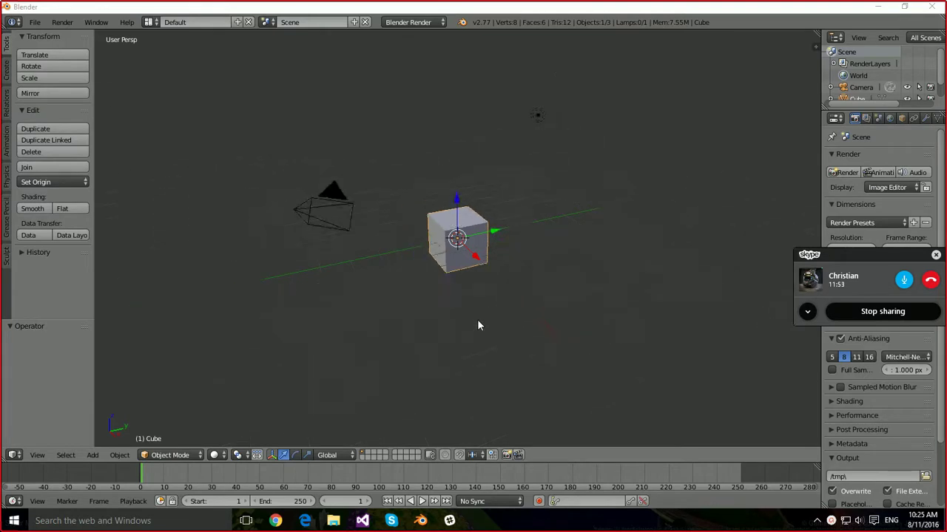
pyautogui.scroll(3, 478, 325)
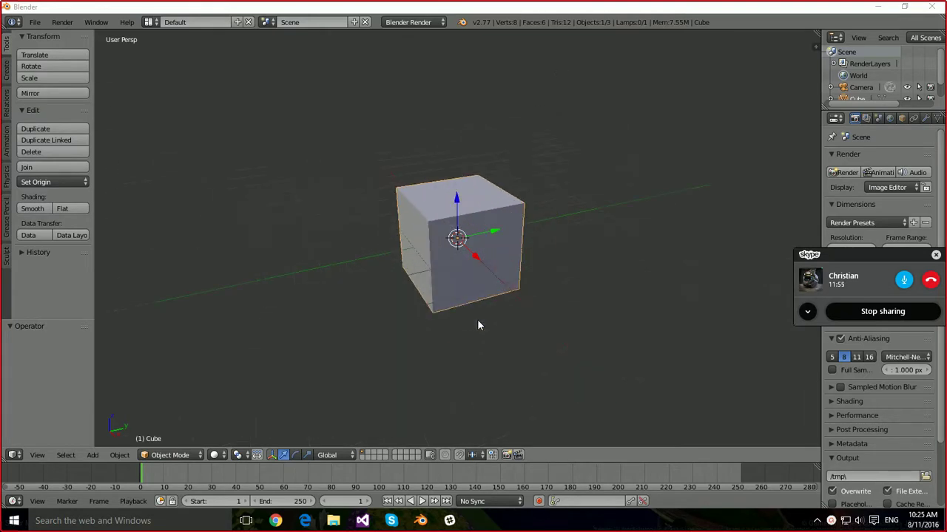
pyautogui.scroll(-4, 478, 326)
pyautogui.scroll(3, 477, 326)
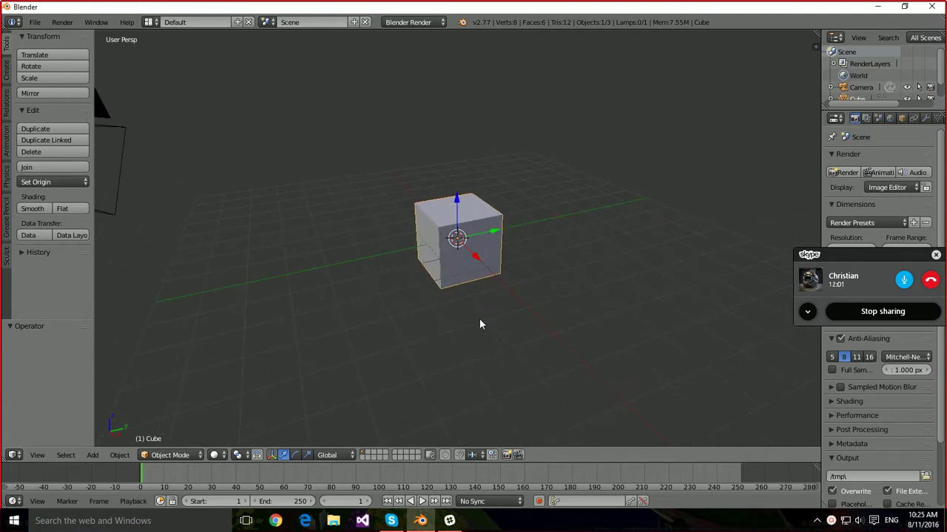
pyautogui.moveTo(479, 320); pyautogui.dragTo(314, 349, button='middle')
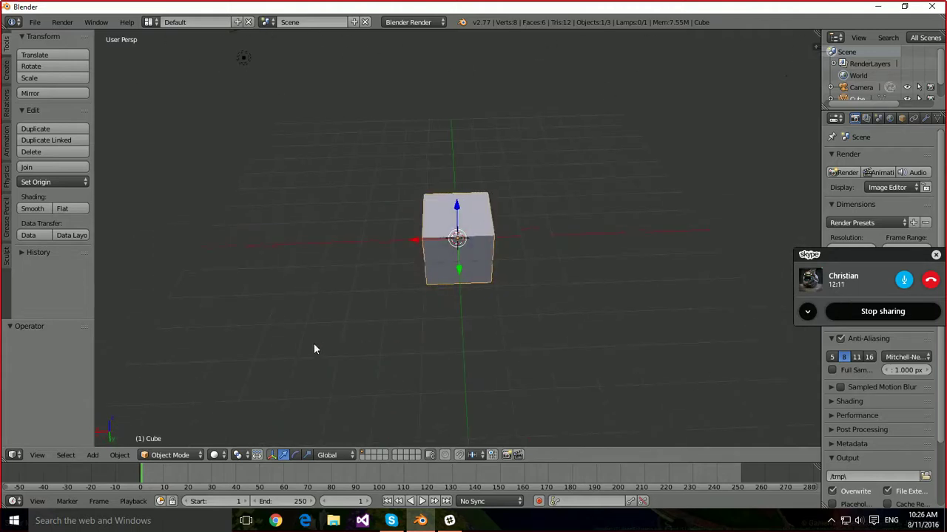
pyautogui.moveTo(516, 342); pyautogui.dragTo(635, 302, button='middle')
pyautogui.scroll(2, 611, 315)
pyautogui.scroll(-5, 611, 315)
pyautogui.scroll(4, 612, 315)
pyautogui.scroll(-4, 611, 315)
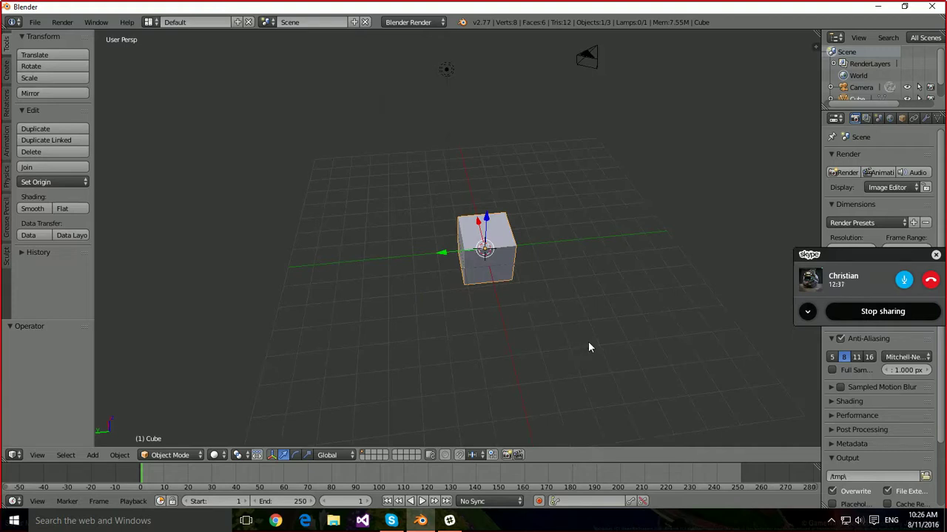
pyautogui.scroll(3, 588, 341)
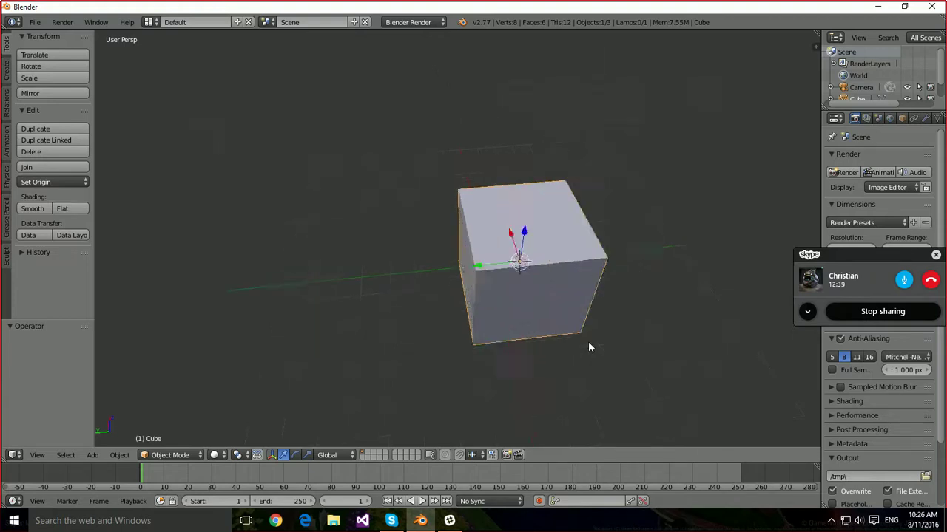
pyautogui.scroll(-3, 588, 340)
pyautogui.moveTo(588, 341); pyautogui.dragTo(704, 344, button='middle')
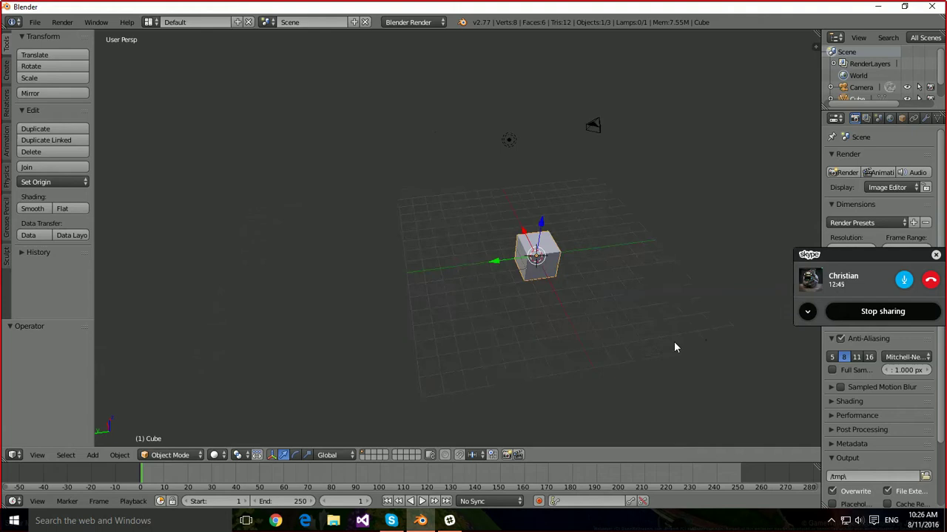
# Reload the start-up file to reset the scene and close the Skype call overlay
pyautogui.click(35, 22)
pyautogui.click(50, 37)
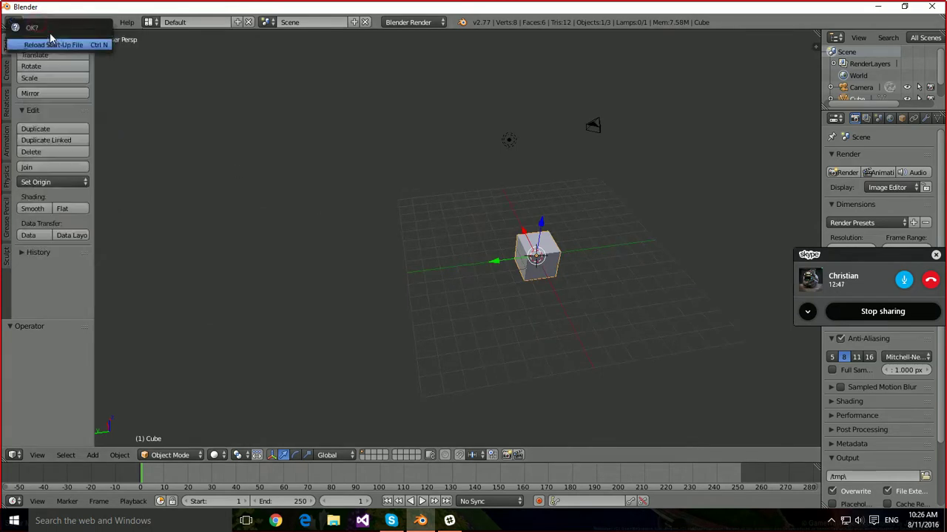
pyautogui.click(53, 44)
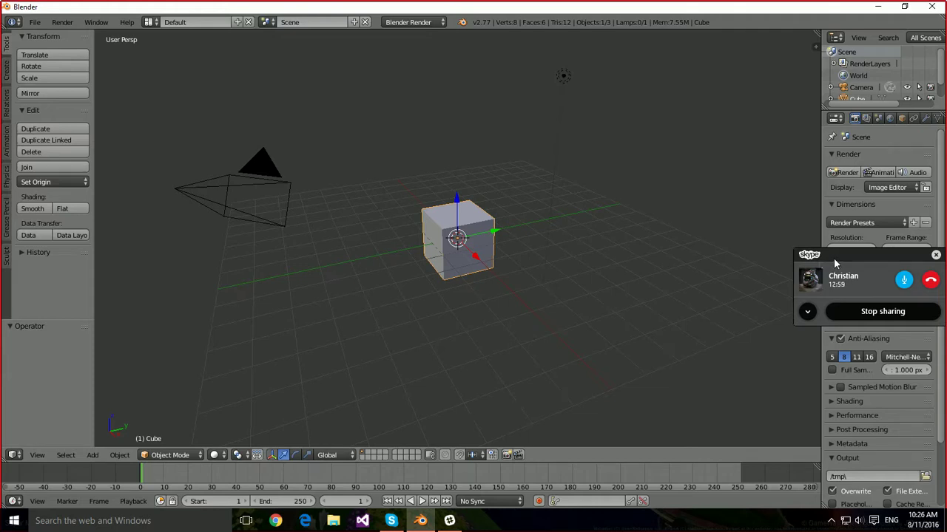
pyautogui.click(935, 254)
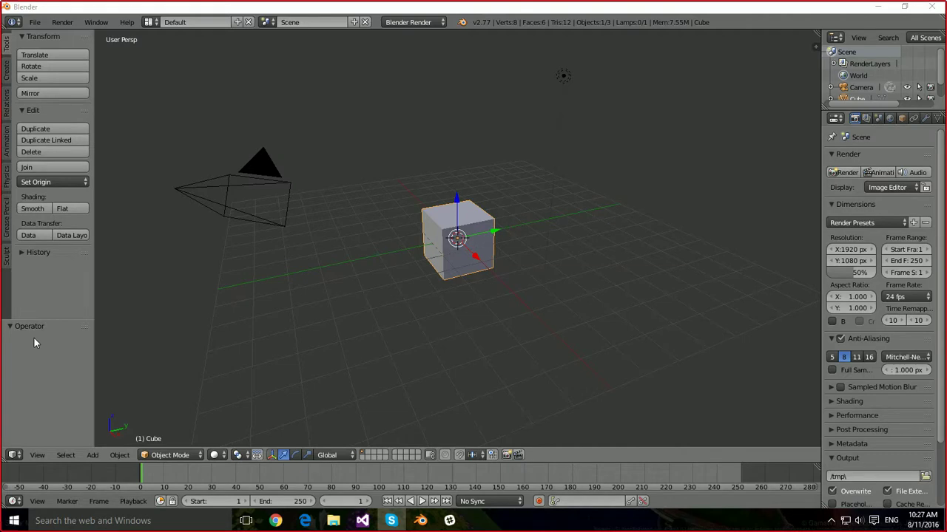
# Place the 3D cursor on the camera and move it onto the lamp
pyautogui.click(264, 194)
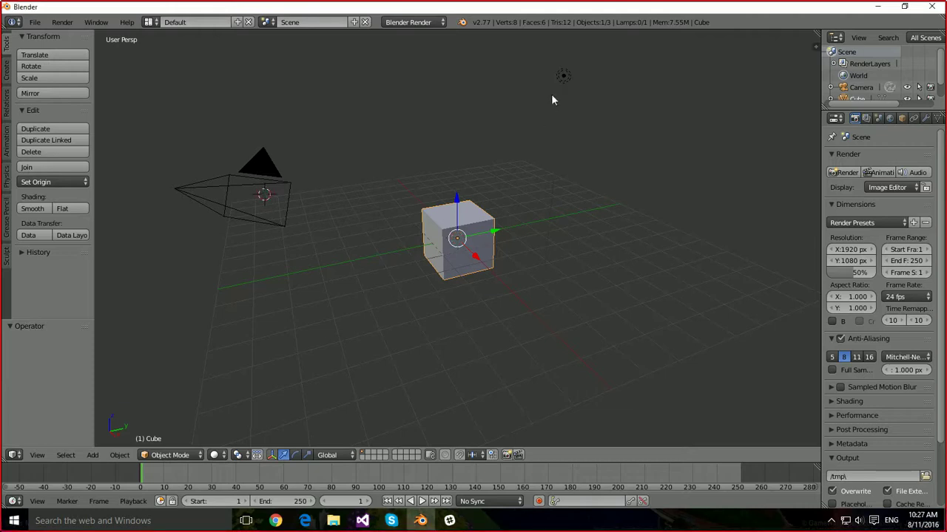
pyautogui.click(563, 76)
# Toggle the tool shelf off and on, and briefly show the cube's transform properties
pyautogui.press('t')
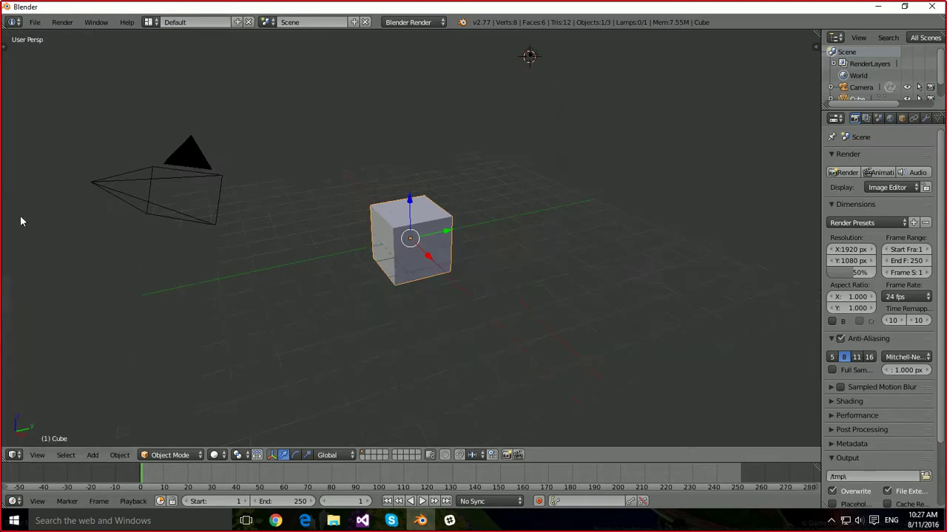
pyautogui.press('t')
pyautogui.press('t')
pyautogui.press('t')
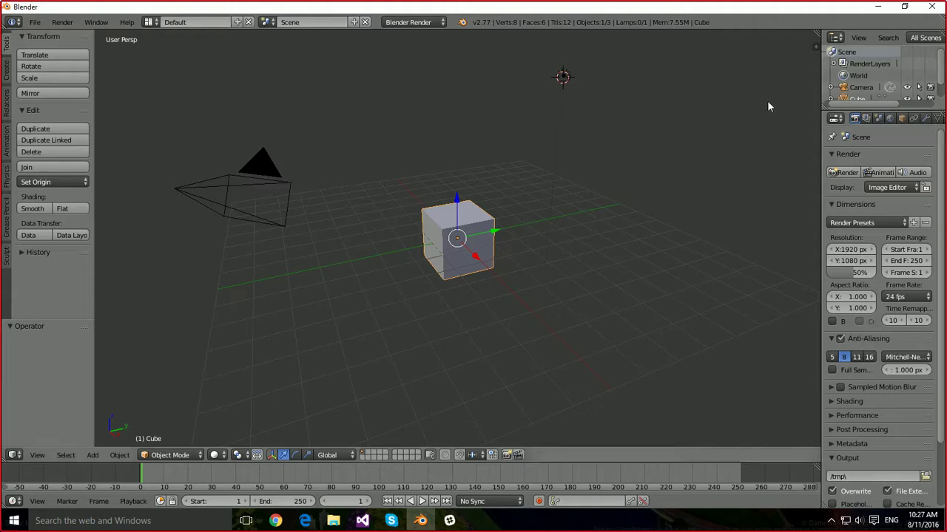
pyautogui.press('n')
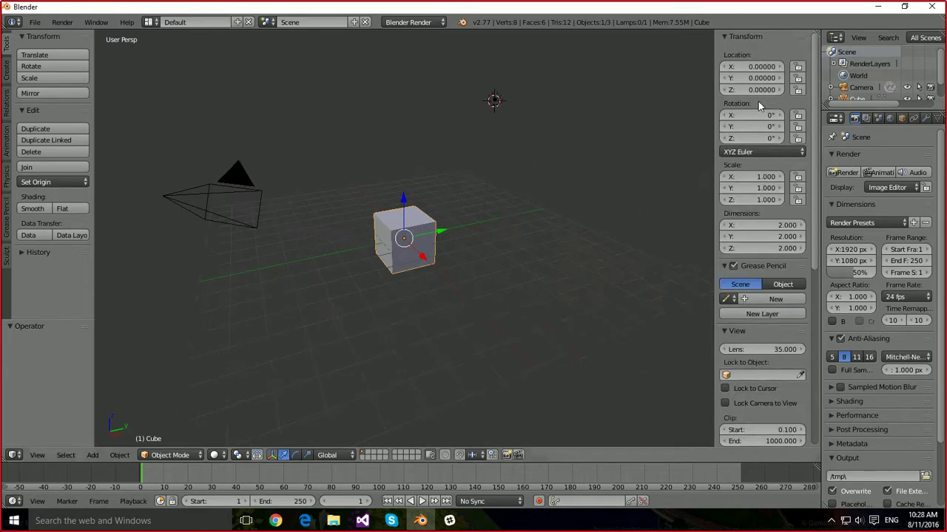
pyautogui.press('n')
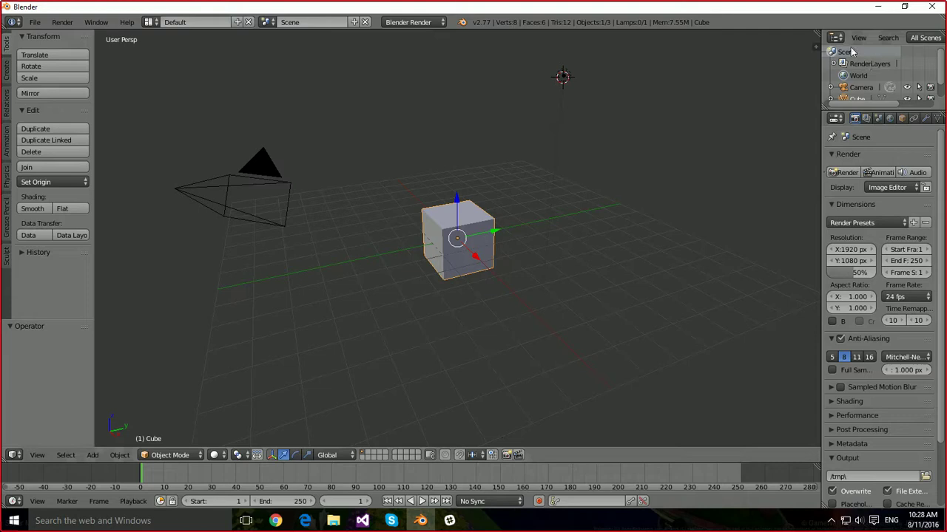
# Examine the scene's object list in the outliner and the render settings from Dimensions through Output
pyautogui.scroll(-2, 942, 82)
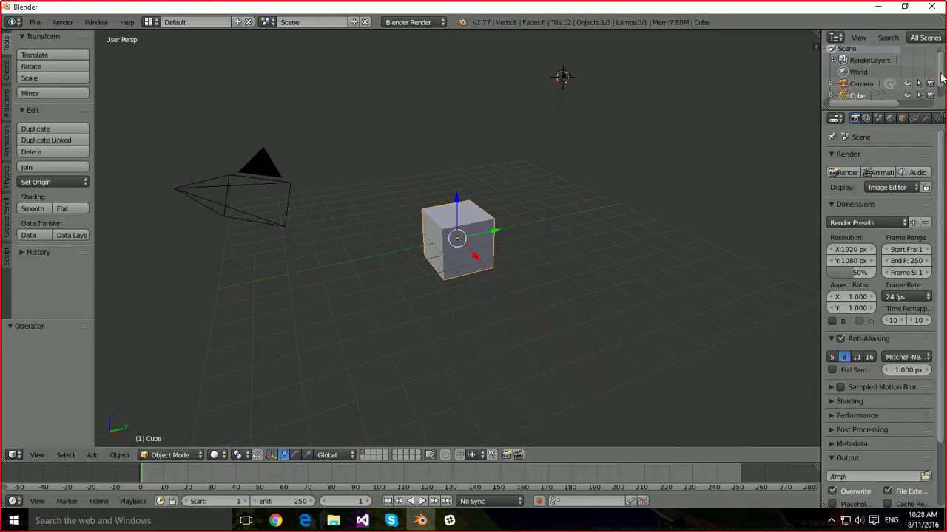
pyautogui.scroll(2, 942, 88)
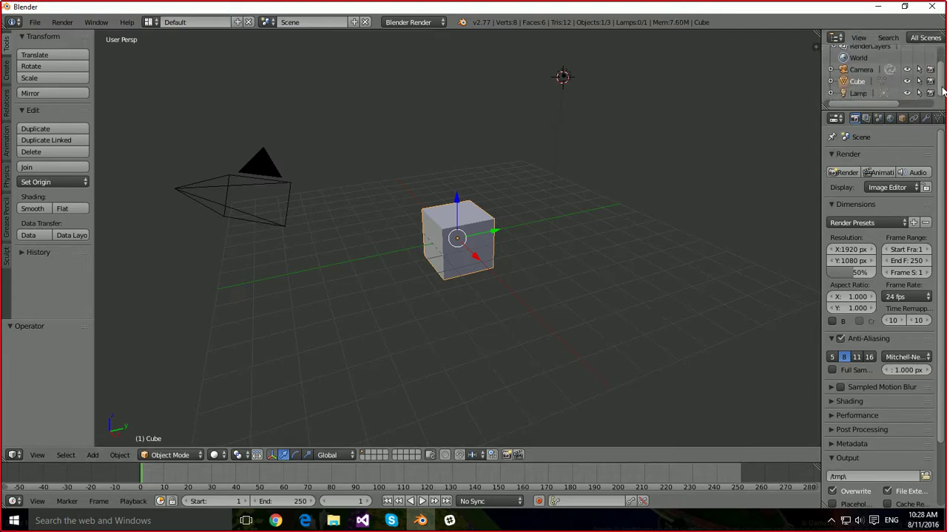
pyautogui.scroll(2, 942, 87)
pyautogui.scroll(-2, 943, 89)
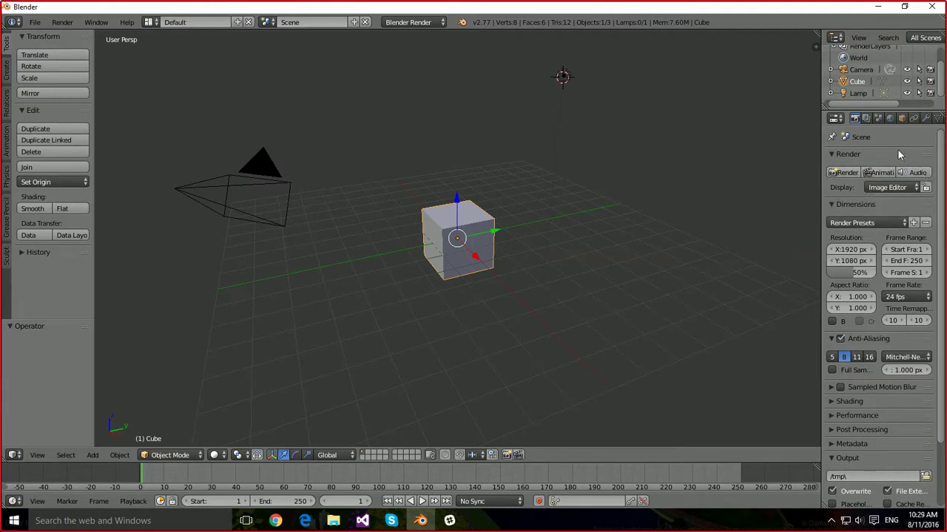
pyautogui.scroll(-3, 906, 250)
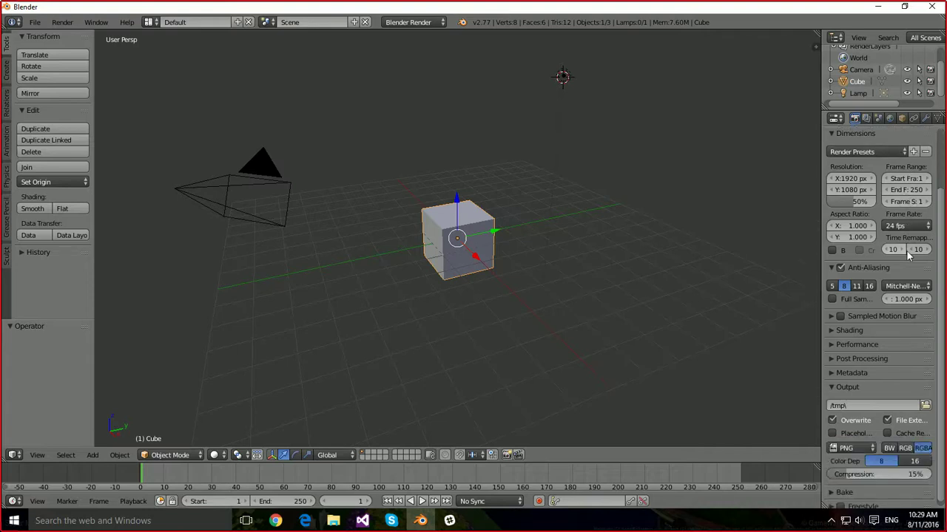
pyautogui.scroll(2, 906, 249)
pyautogui.scroll(1, 907, 253)
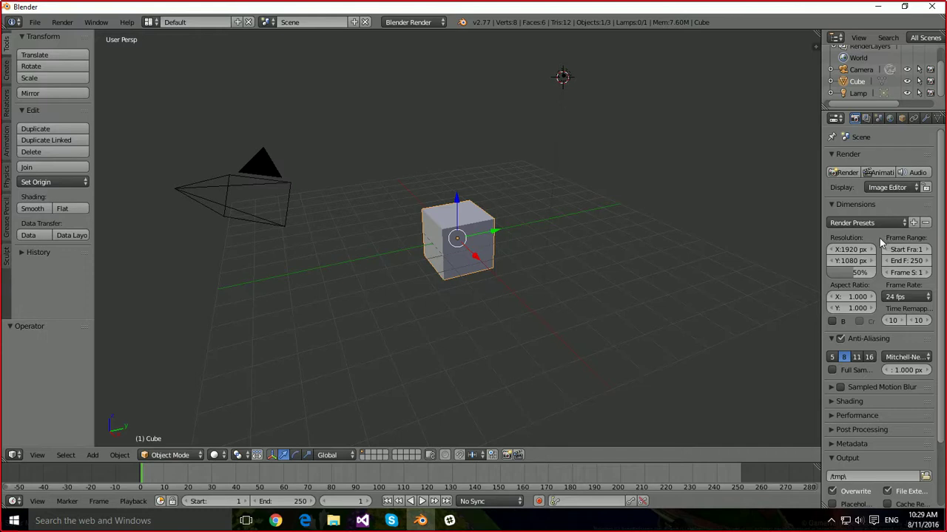
pyautogui.scroll(-1, 880, 238)
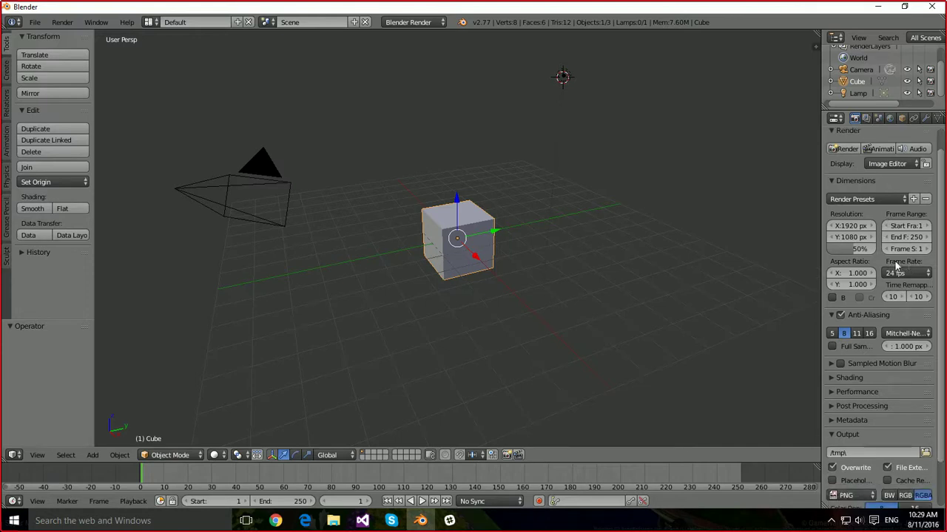
pyautogui.scroll(-1, 877, 261)
pyautogui.scroll(1, 877, 260)
pyautogui.scroll(1, 877, 260)
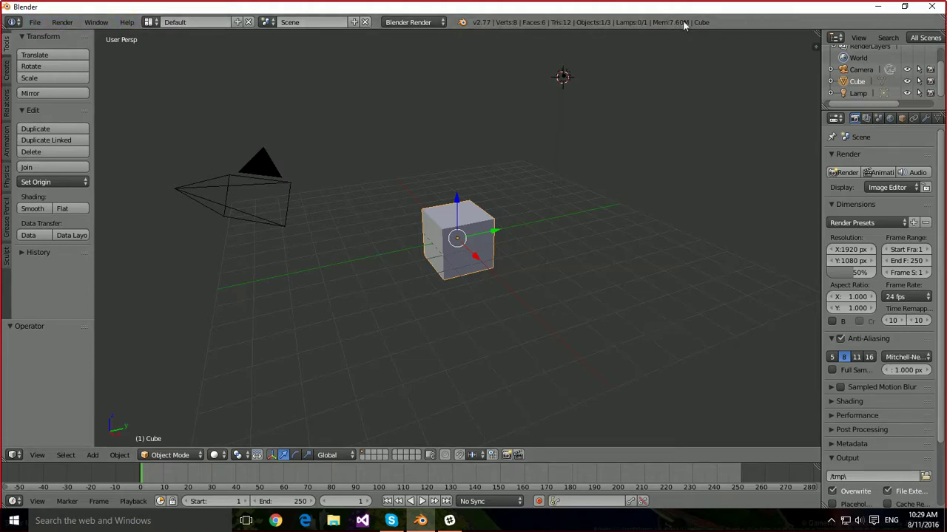
pyautogui.click(35, 22)
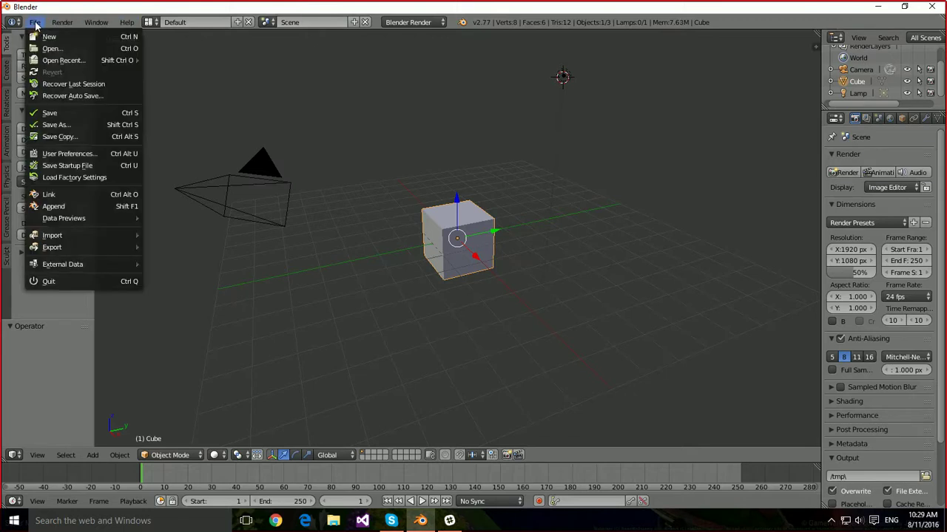
pyautogui.moveTo(52, 23)
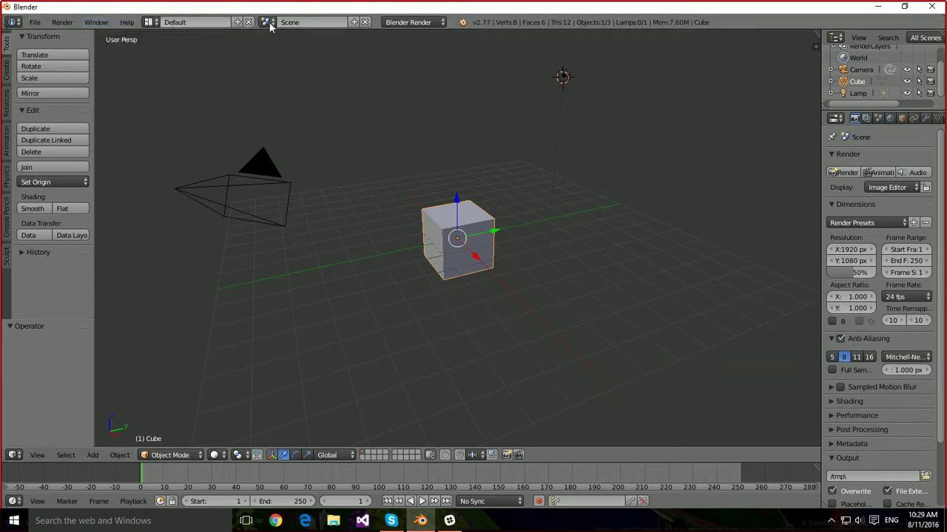
# Switch the render engine to Cycles Render and back to Blender Render
pyautogui.click(432, 22)
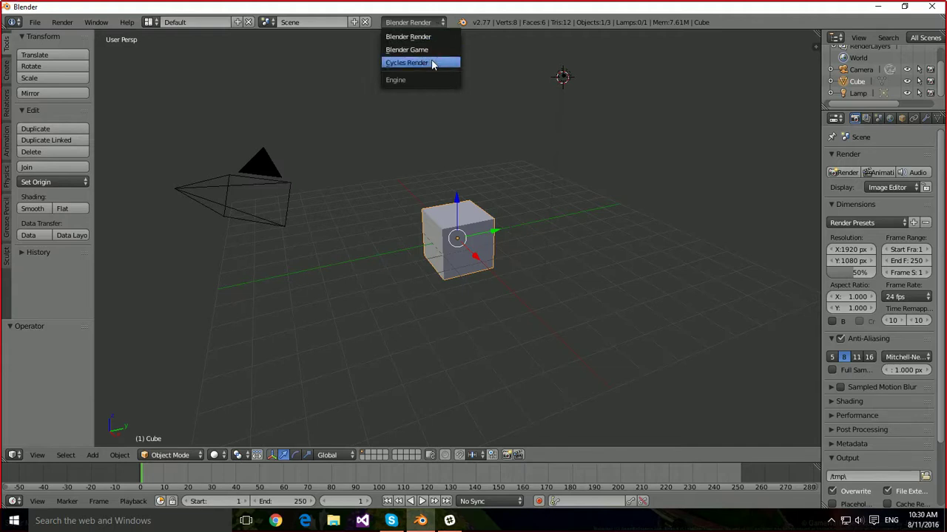
pyautogui.press('Return')
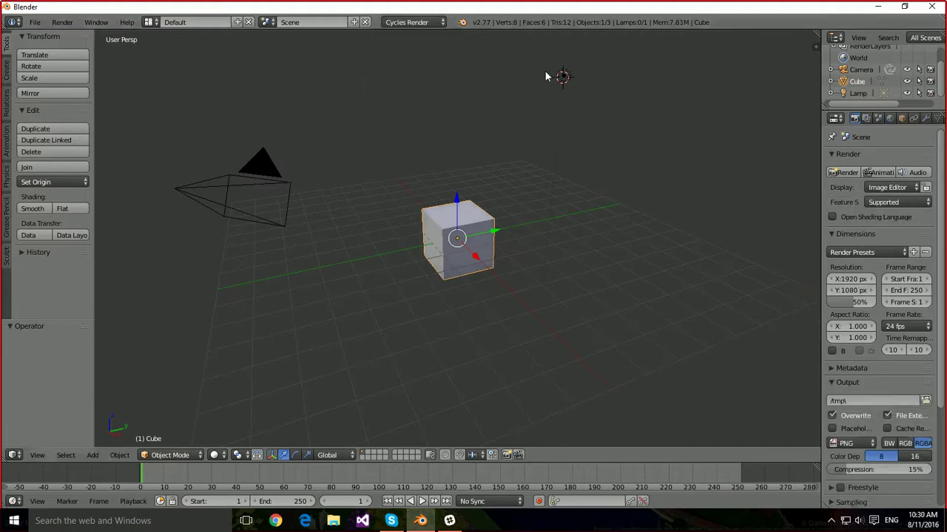
pyautogui.click(428, 22)
pyautogui.click(424, 36)
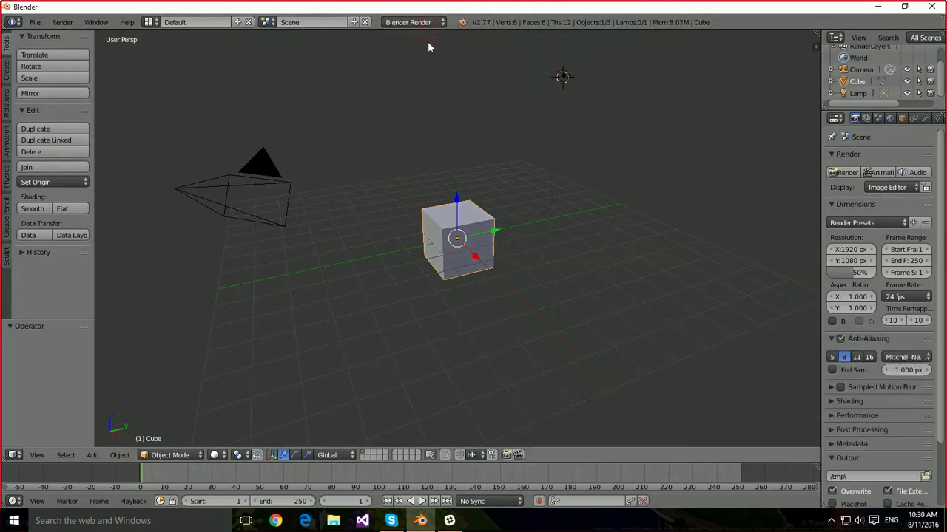